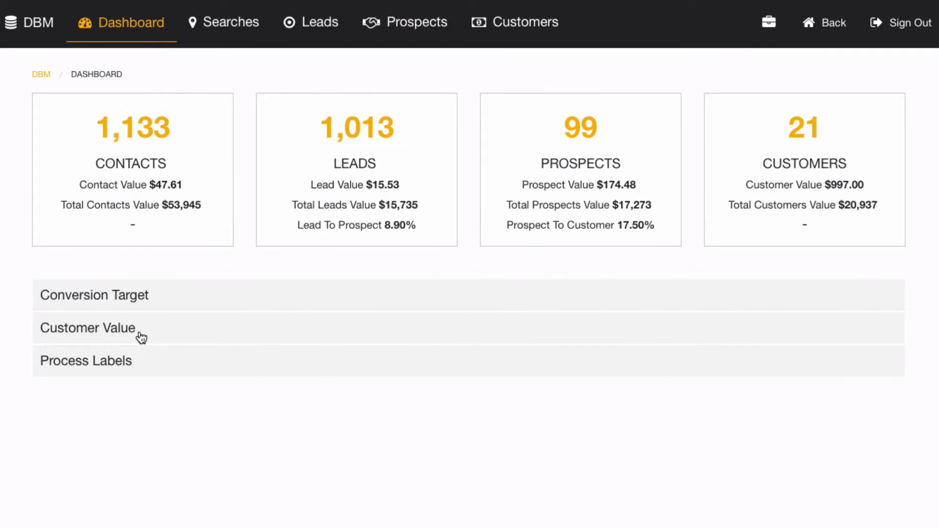
- Open the customer value settings and close them unchanged, keeping the $997.00 customer value
click(141, 337)
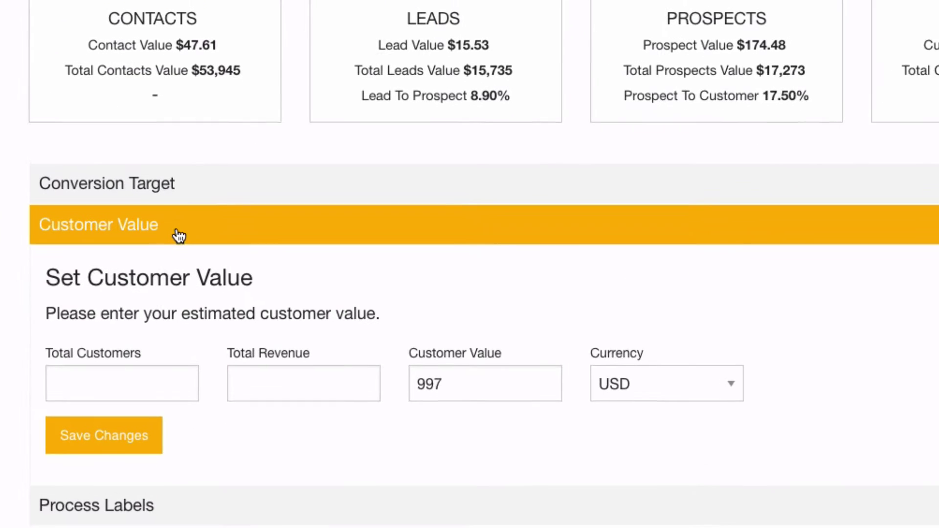
click(469, 380)
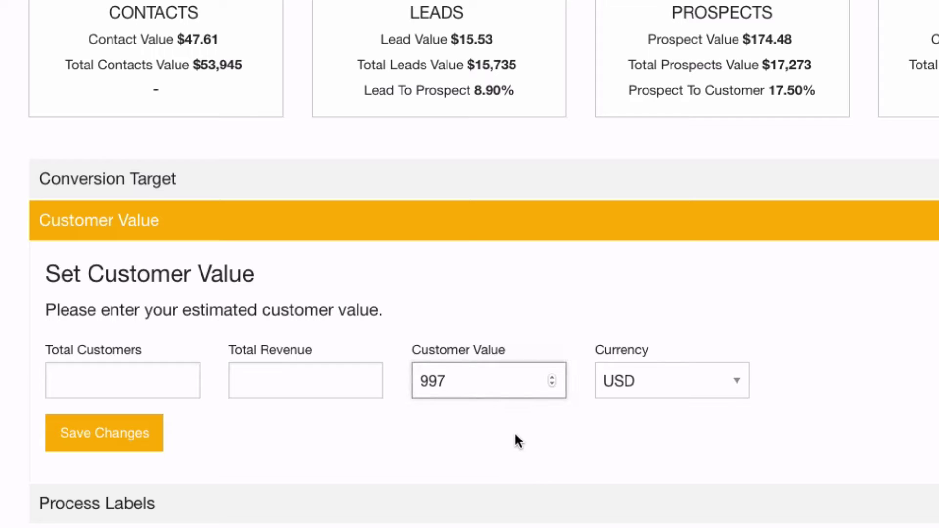
click(530, 434)
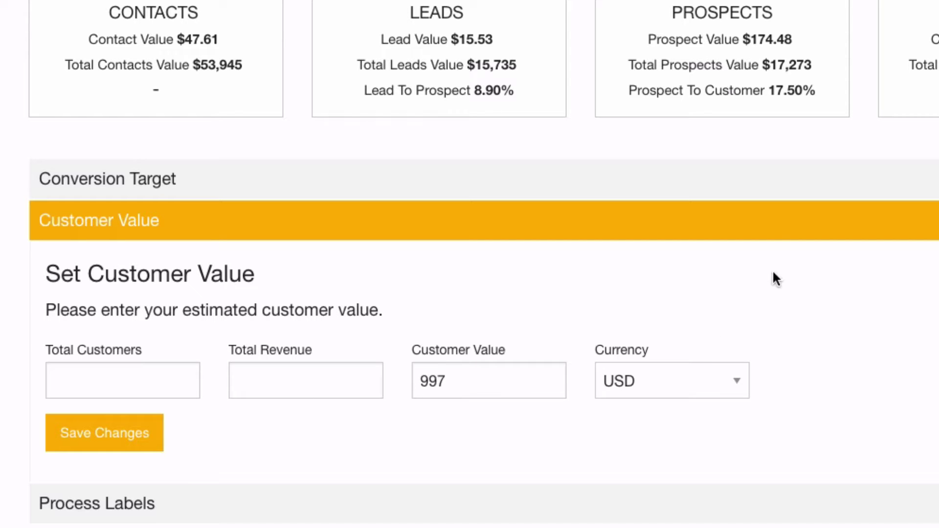
click(771, 238)
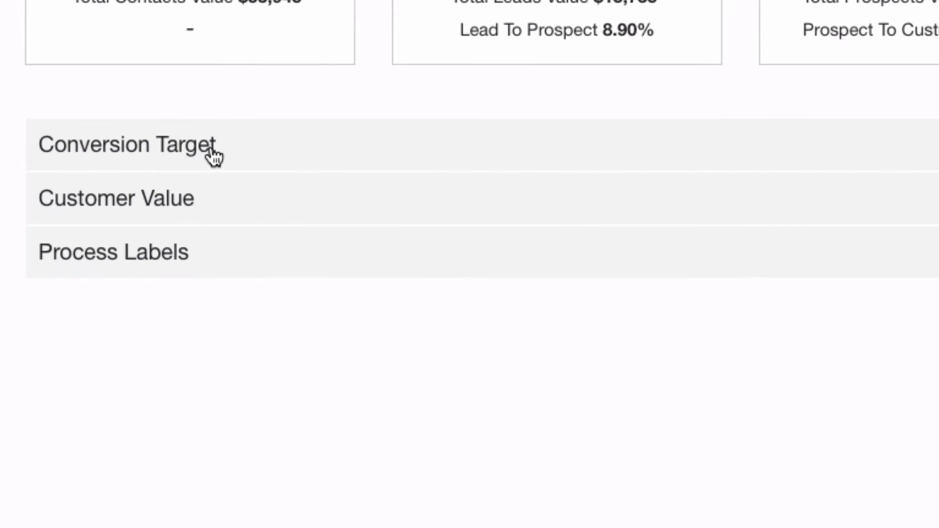
- Expand the Conversion Target section and scroll down to the Set Conversion Target (Benchmark) fields
click(247, 153)
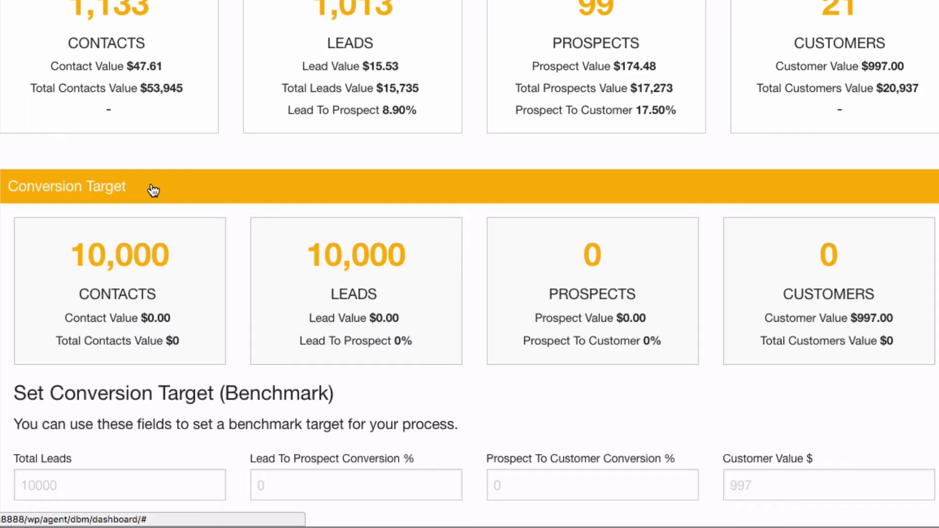
scroll(153, 190, down, 3)
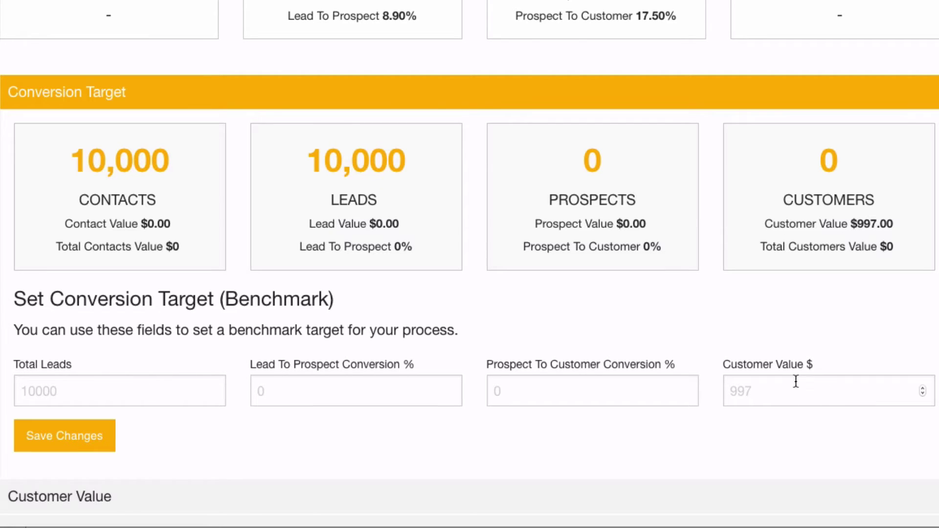
- Enter a $500 customer value, 12000 total leads, 15% lead-to-prospect and 15% prospect-to-customer
click(781, 388)
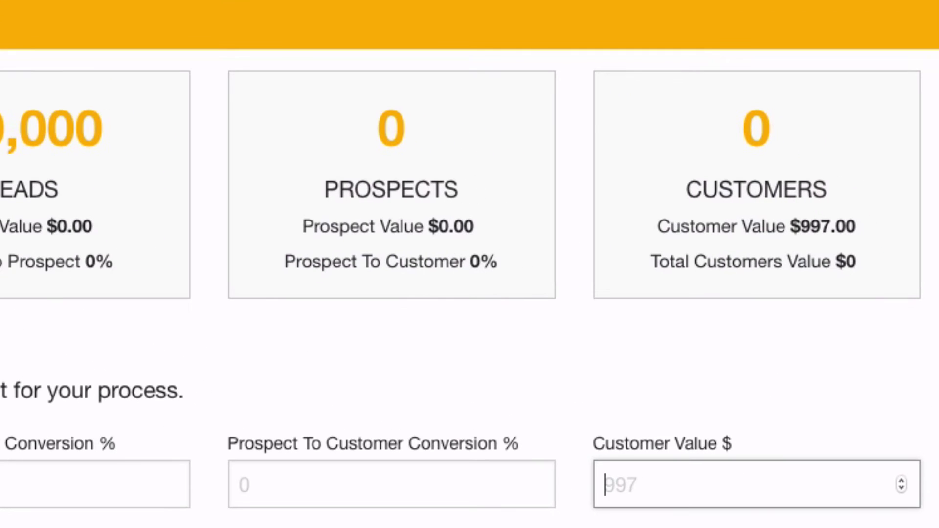
text(500)
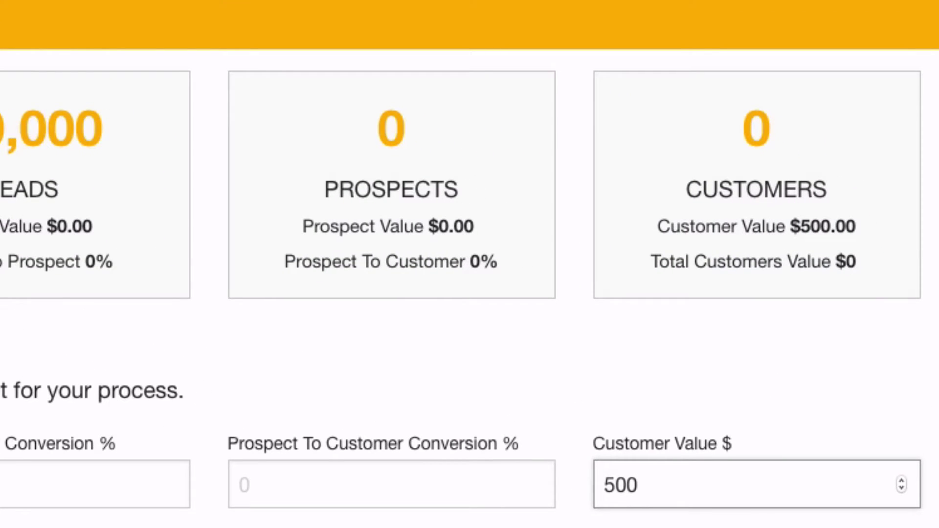
key(Tab)
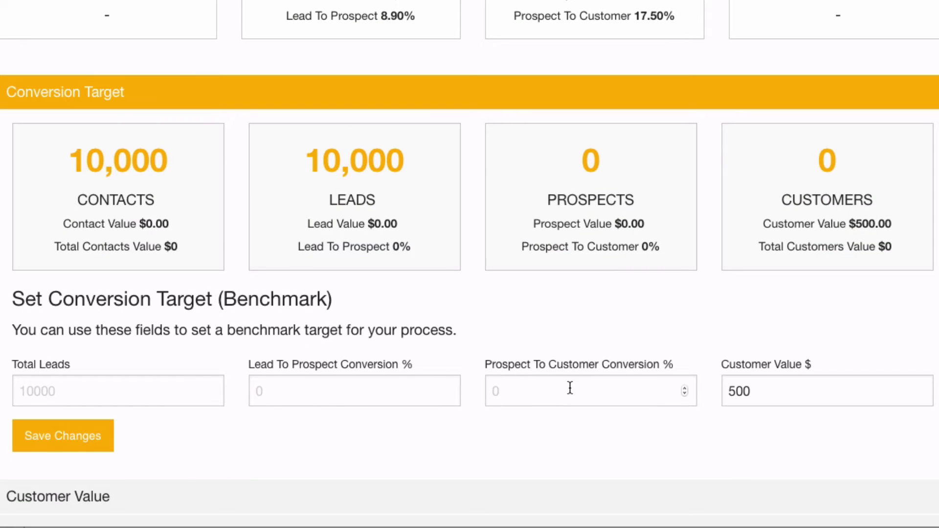
click(133, 397)
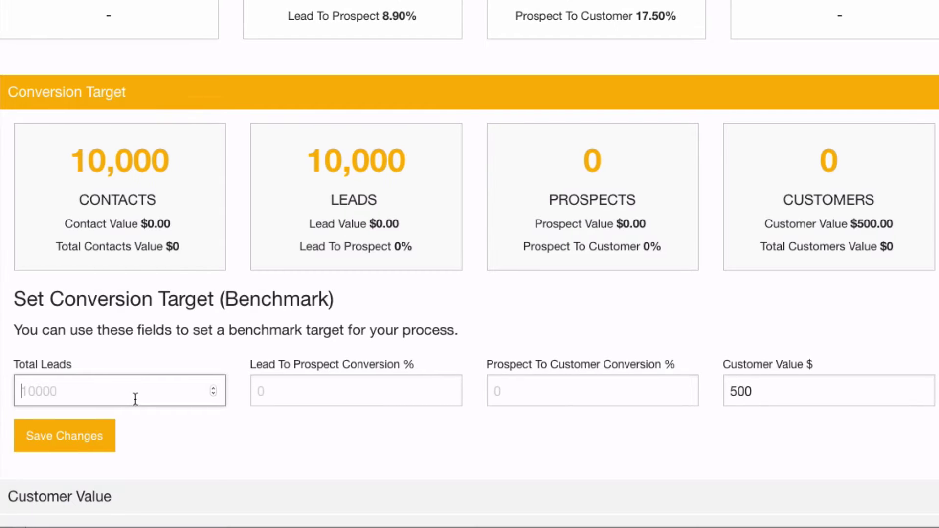
text(12000)
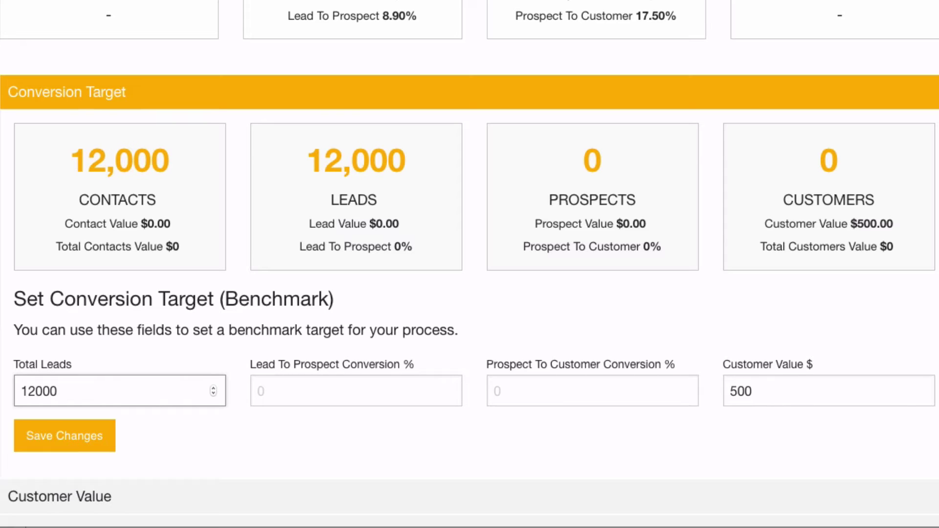
click(323, 392)
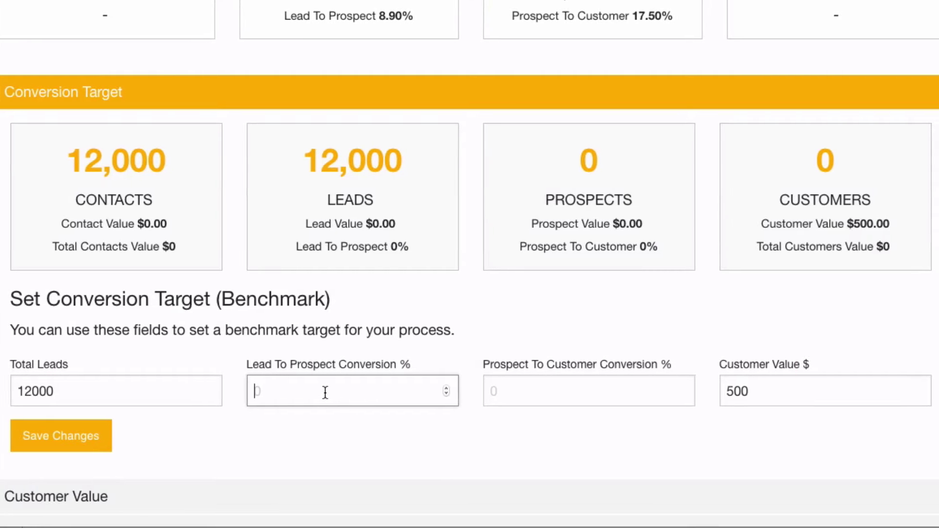
text(15)
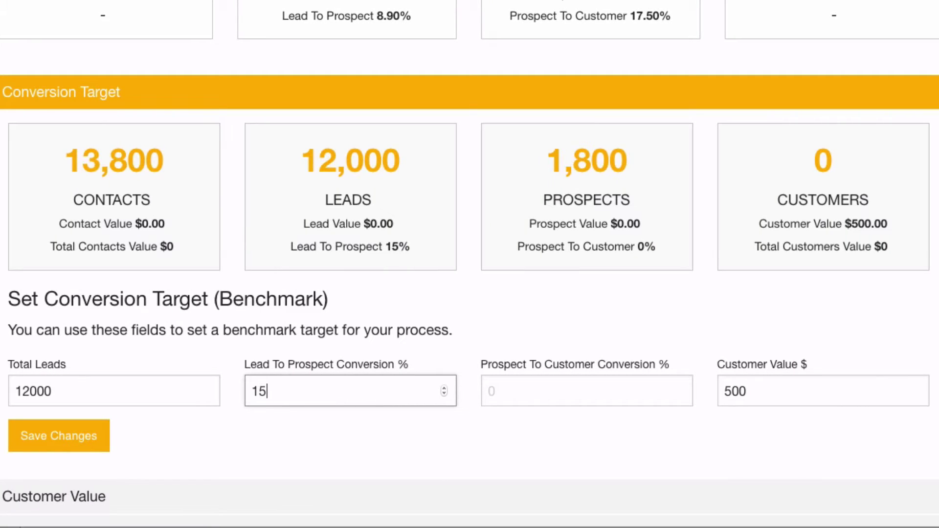
click(548, 392)
text(15)
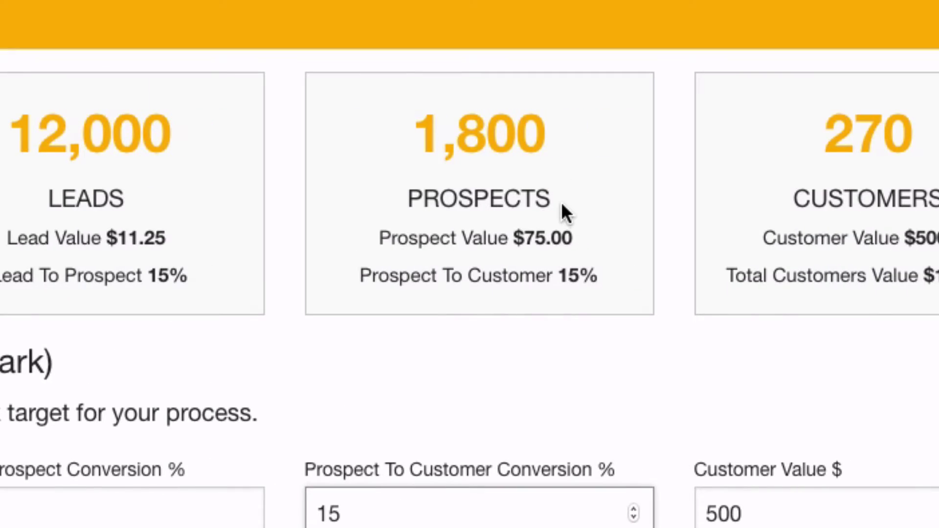
drag(755, 132, 849, 140)
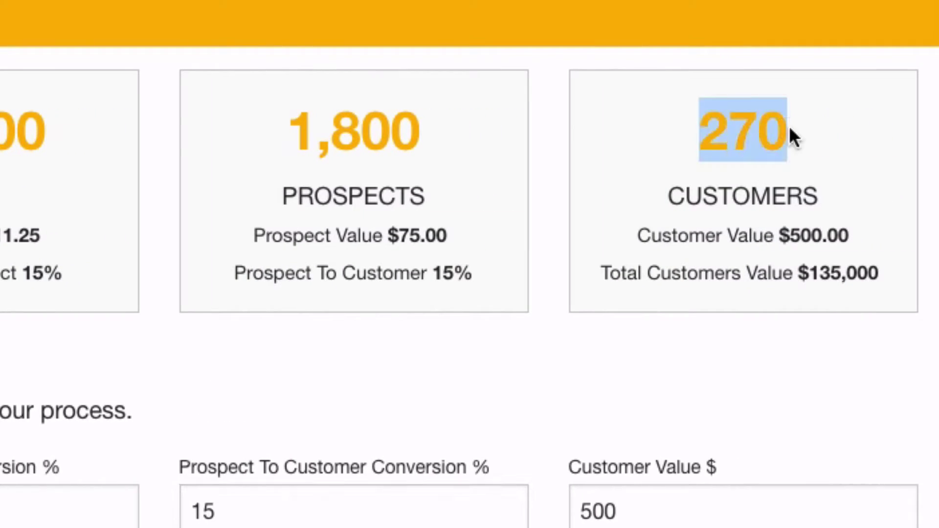
click(903, 172)
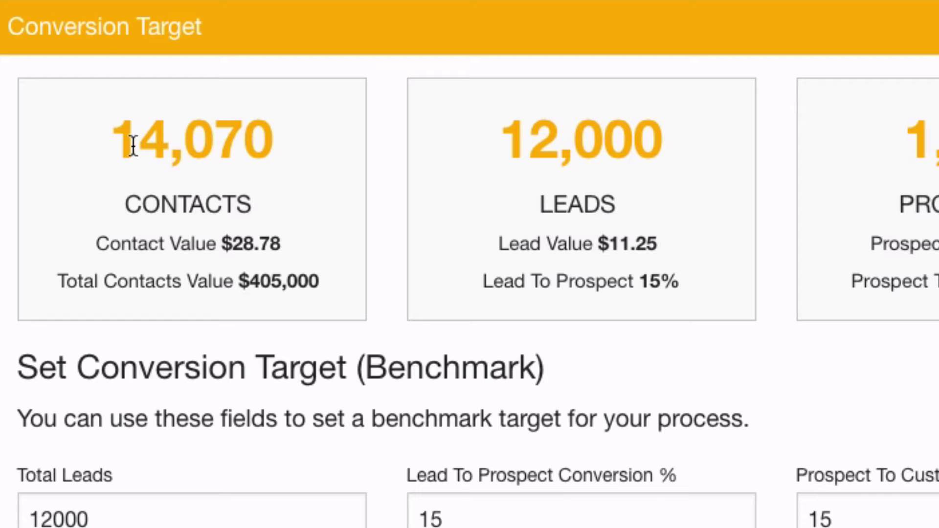
drag(154, 142, 166, 142)
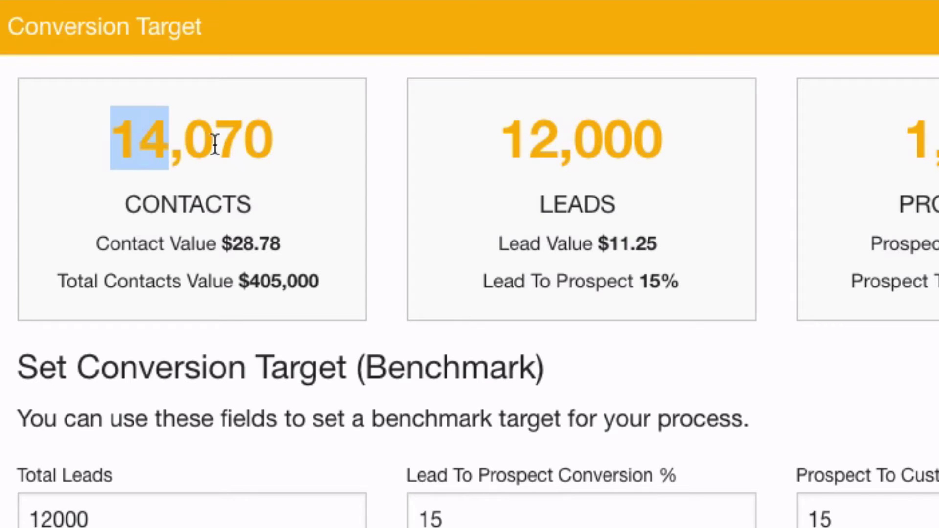
click(313, 186)
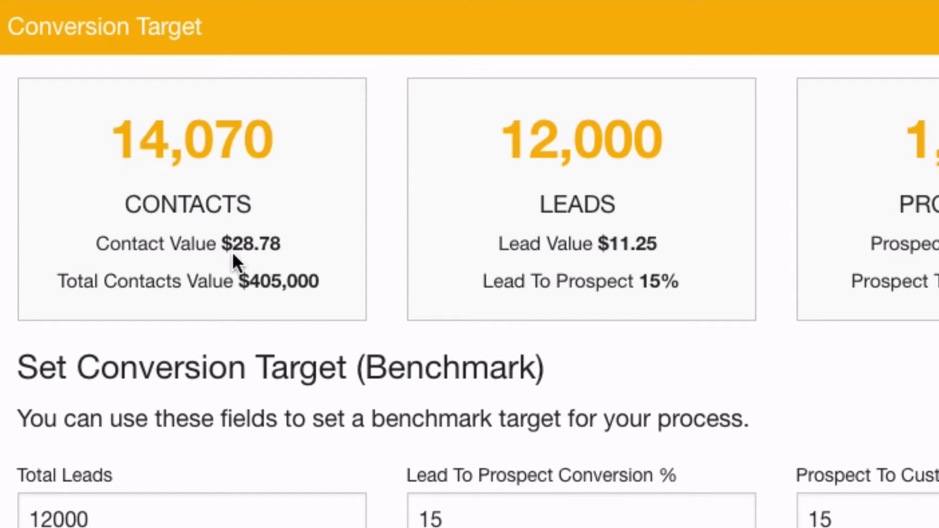
drag(222, 243, 281, 243)
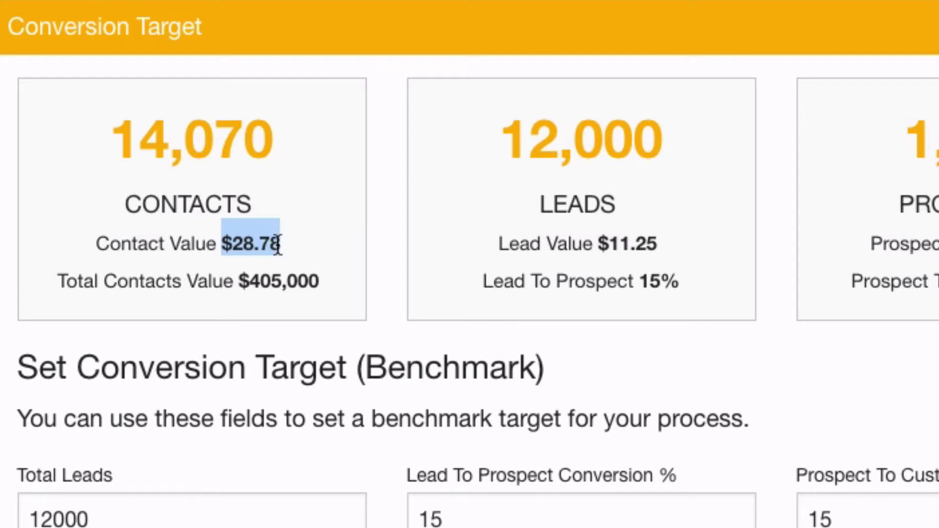
drag(250, 282, 280, 273)
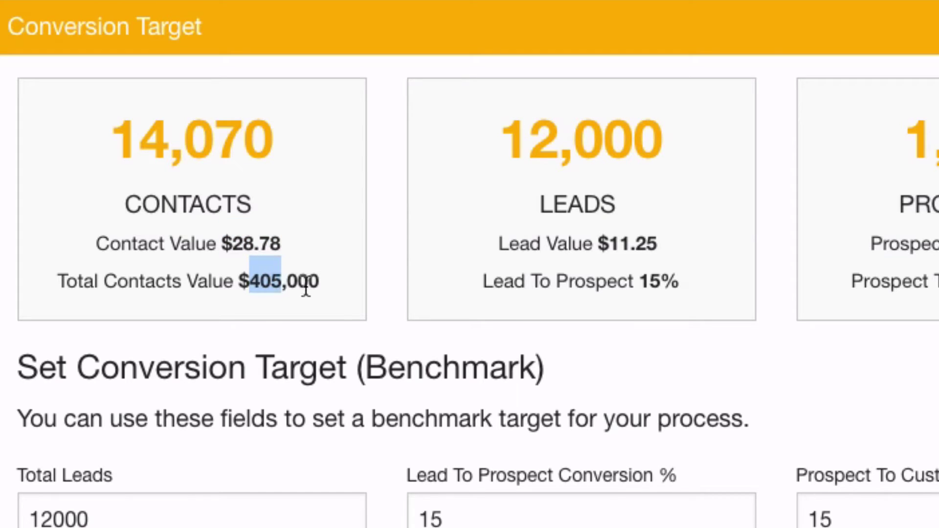
click(312, 269)
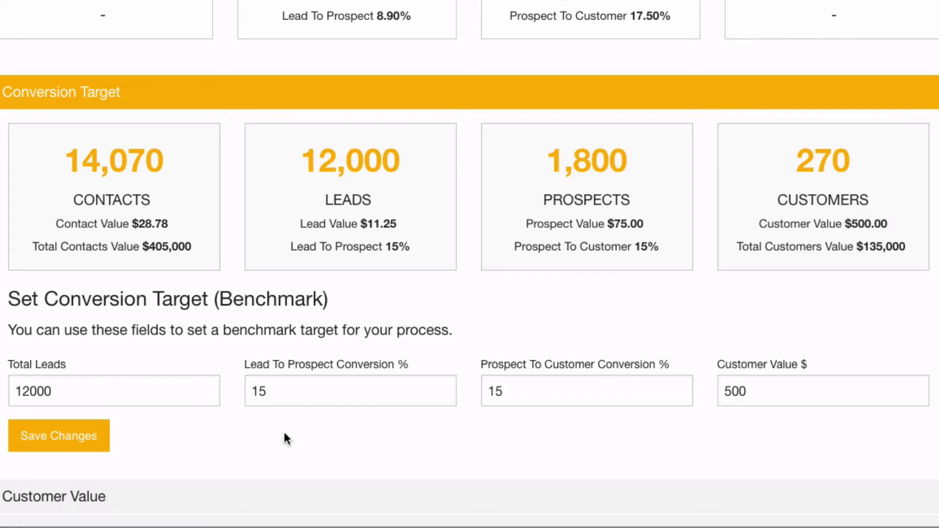
- Save the benchmark and reopen Conversion Target to confirm 12,000 leads, 1,800 prospects, 270 customers
click(66, 446)
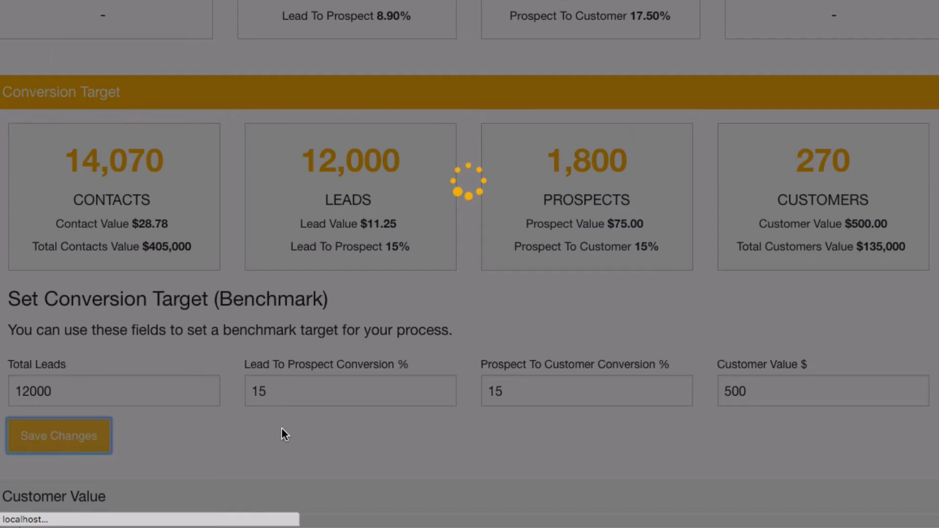
scroll(591, 344, down, 3)
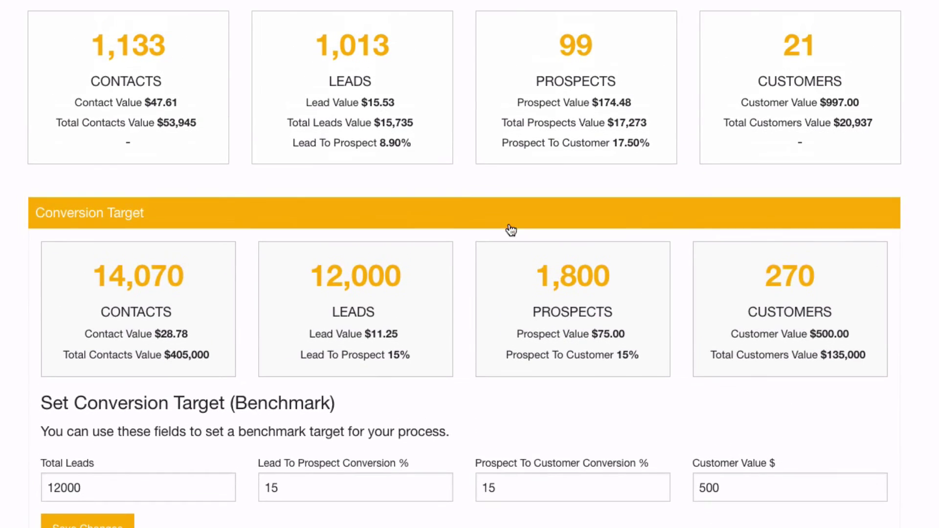
click(510, 226)
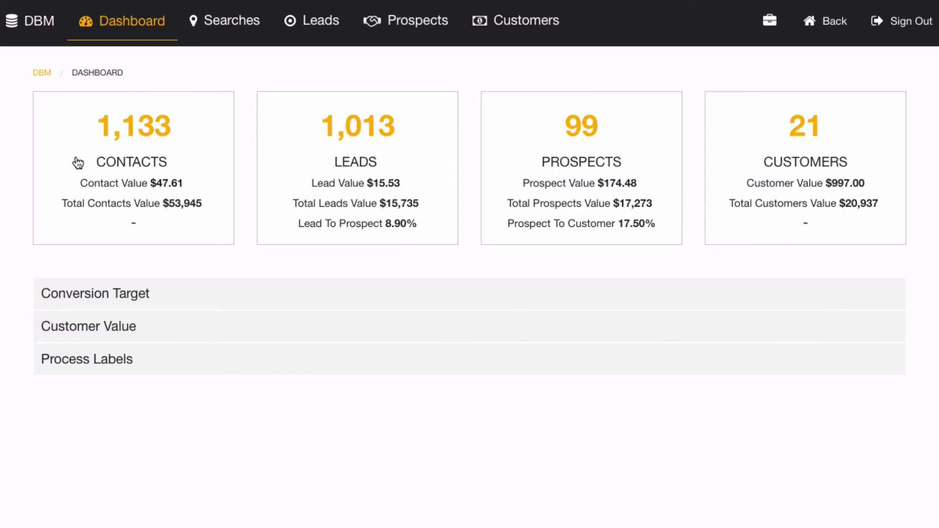
click(592, 299)
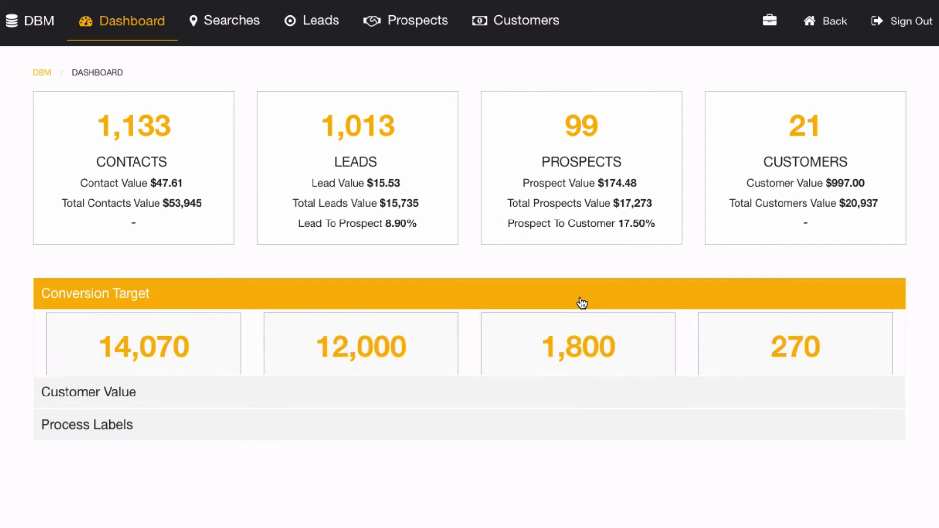
scroll(719, 378, down, 2)
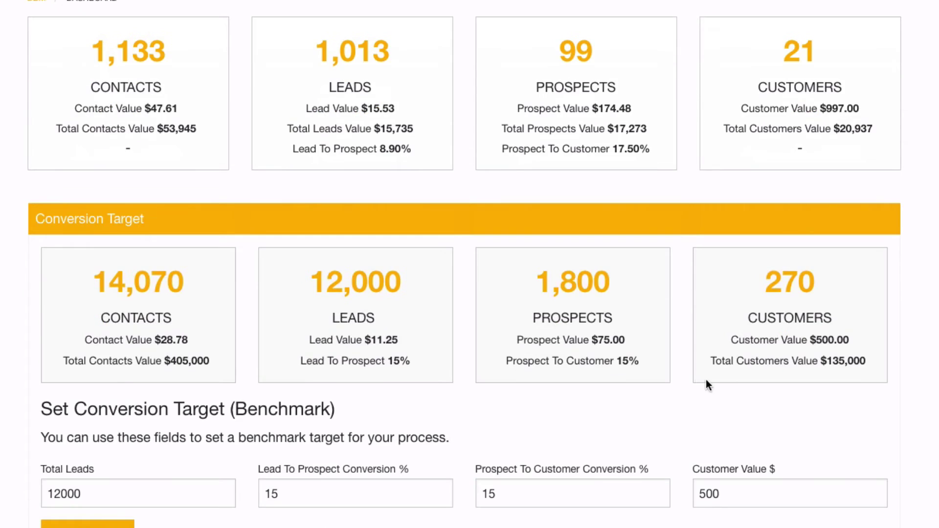
scroll(699, 380, up, 2)
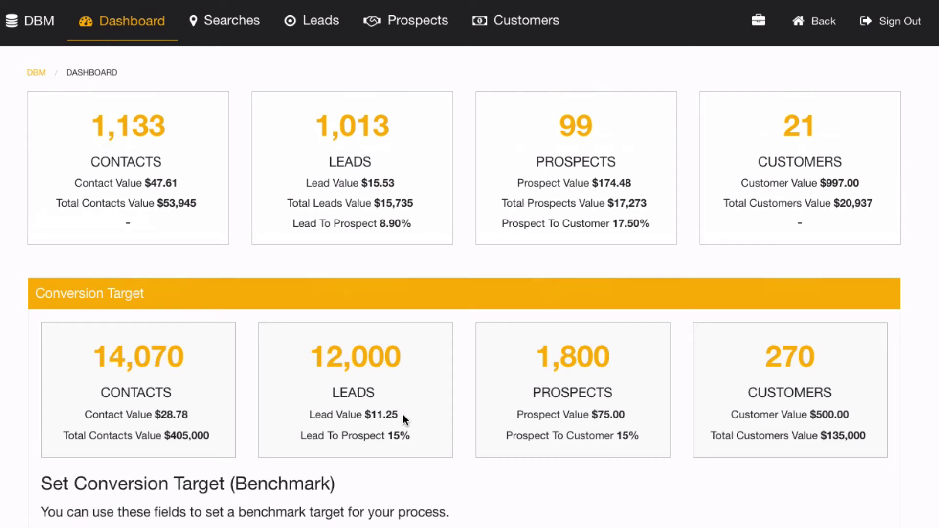
right_click(818, 23)
- Run the martial arts map search, then rerun it after panning south to Rockingham
click(820, 28)
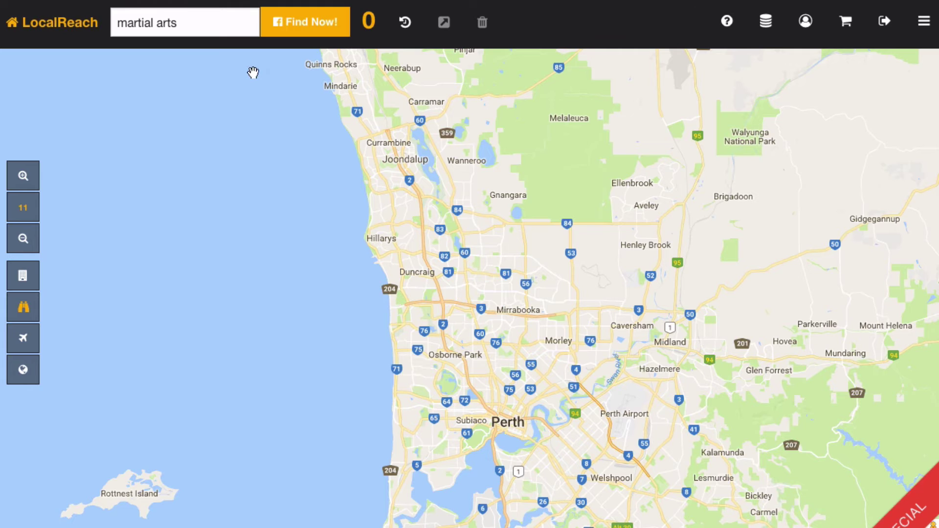
click(304, 23)
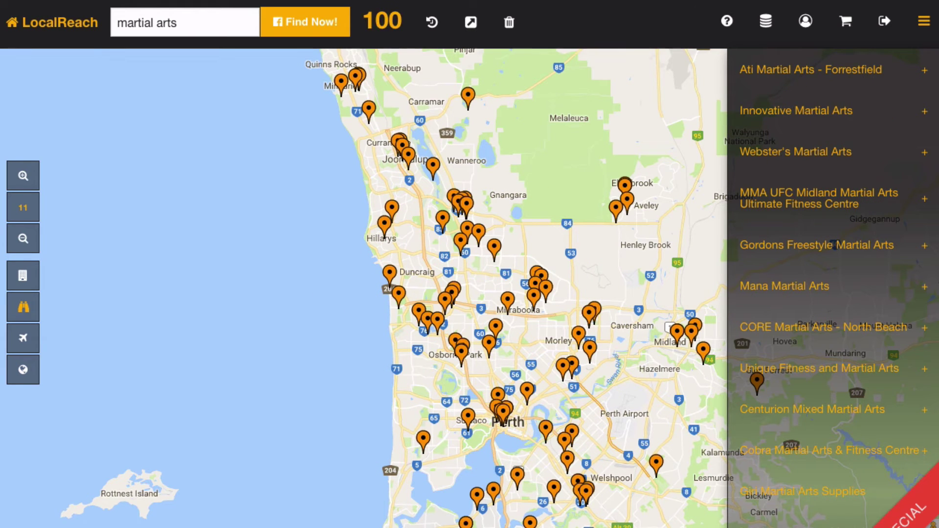
drag(504, 526, 538, 161)
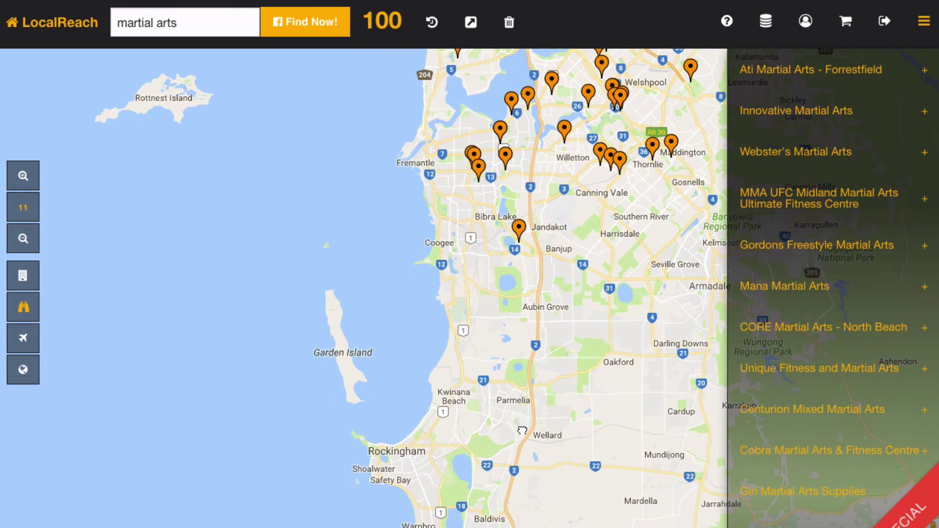
drag(520, 432, 529, 412)
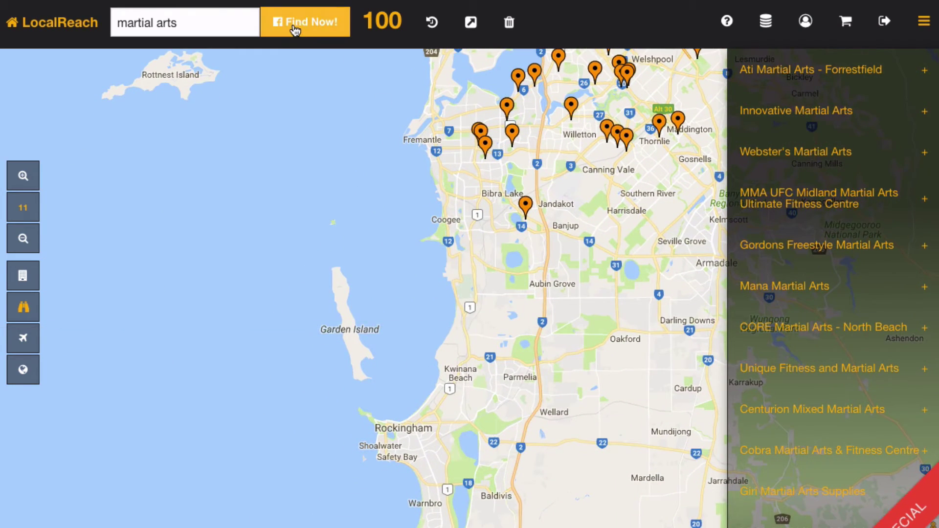
click(295, 23)
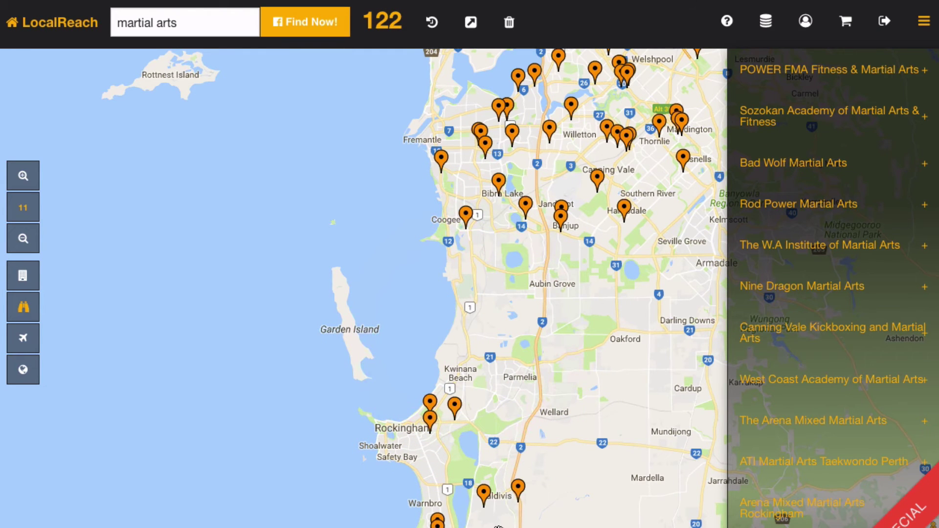
- Pan the map further south to Mandurah and rerun the martial arts search there
drag(498, 526, 480, 201)
drag(490, 364, 499, 215)
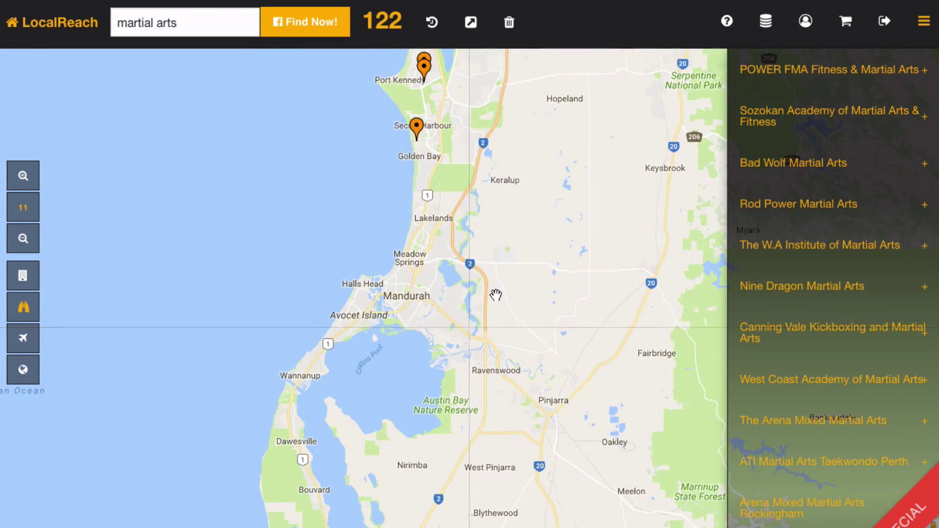
drag(497, 296, 539, 305)
click(304, 31)
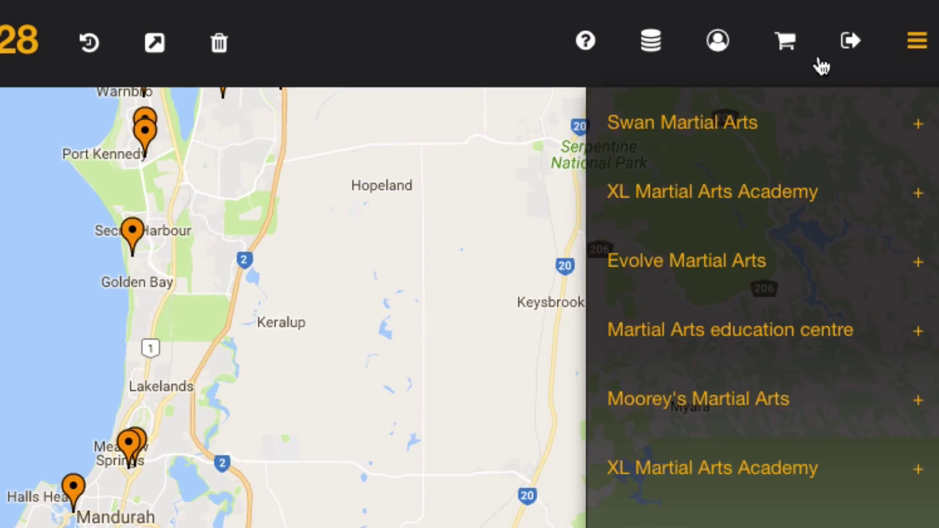
- In DBM's Searches list, select the Nollamara, Rockingham and Mandurah martial arts searches and merge them
click(652, 47)
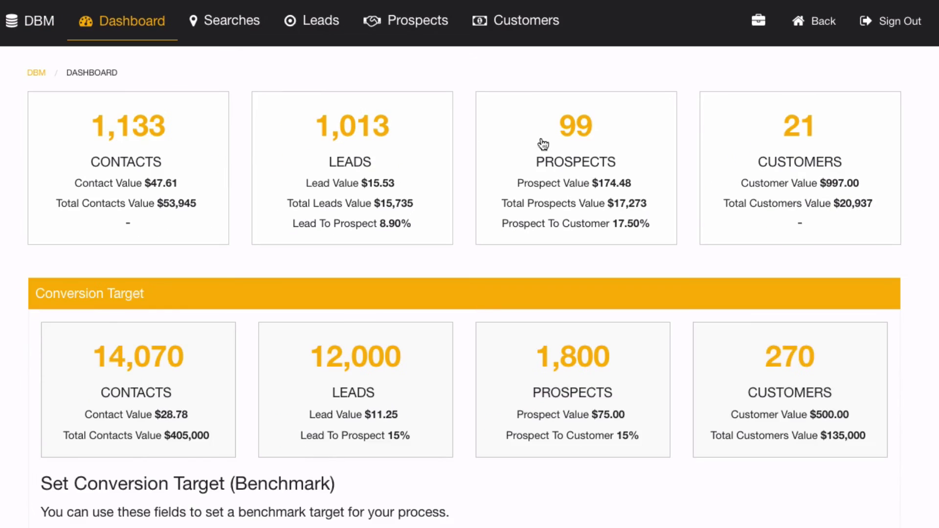
click(247, 36)
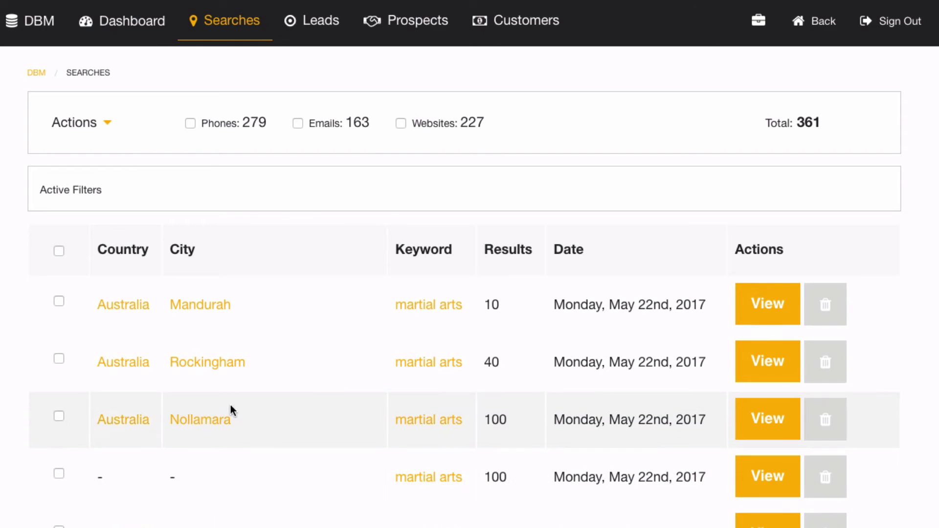
click(59, 418)
click(59, 359)
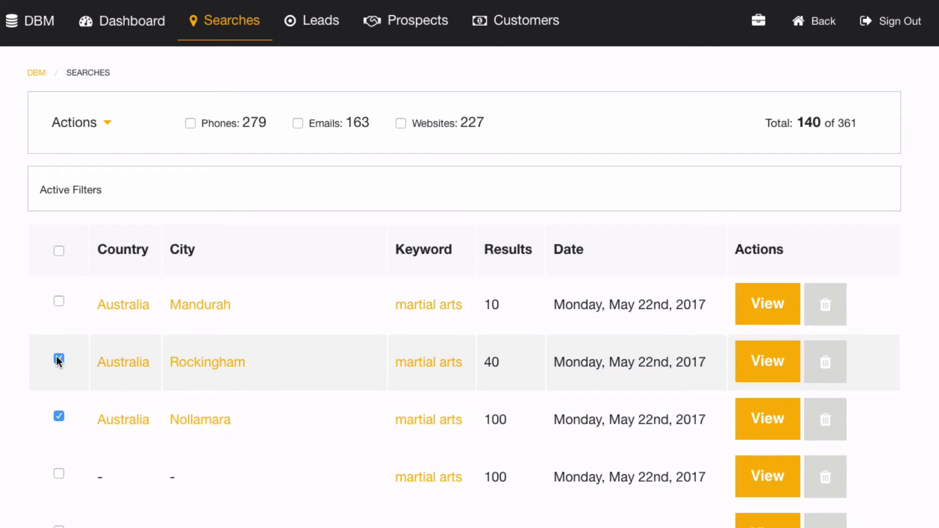
click(59, 301)
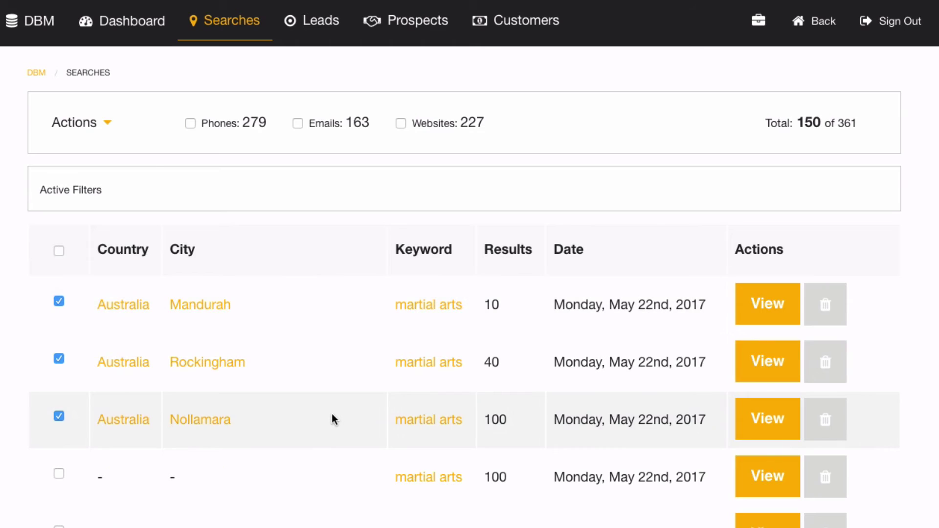
click(102, 123)
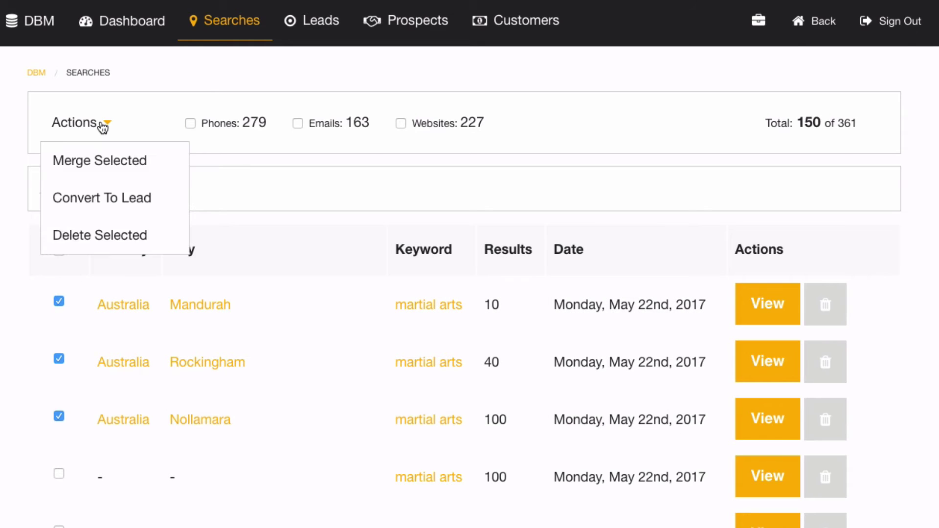
click(105, 159)
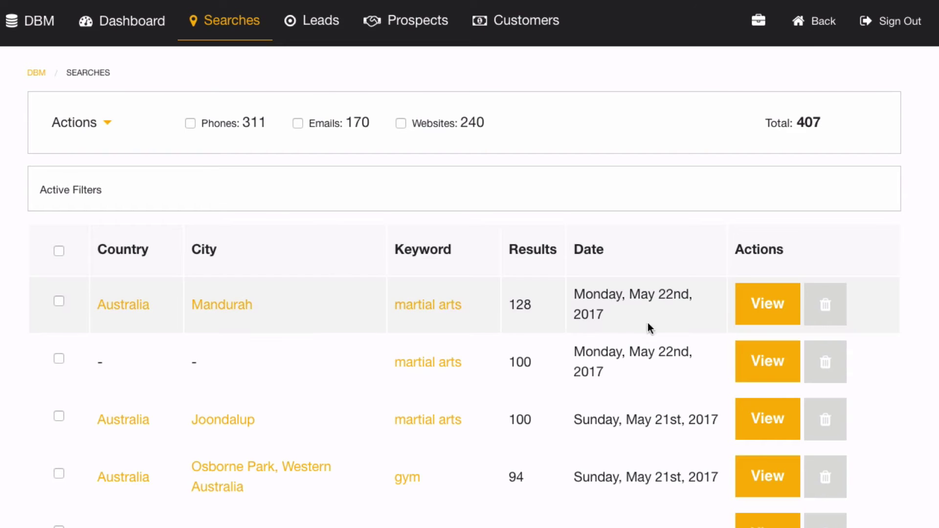
- Expand the Mandurah search and browse its 128 business cards, then return to the top
click(754, 307)
scroll(673, 410, down, 5)
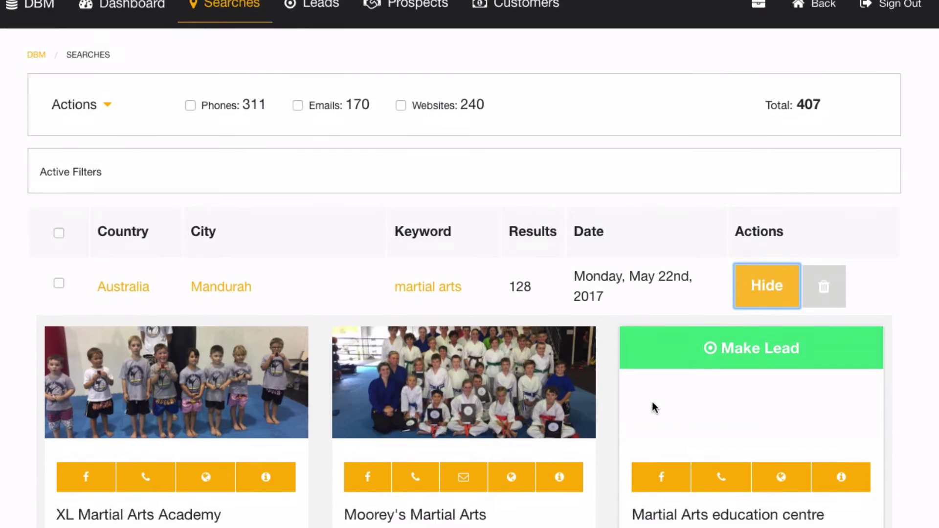
scroll(605, 402, down, 20)
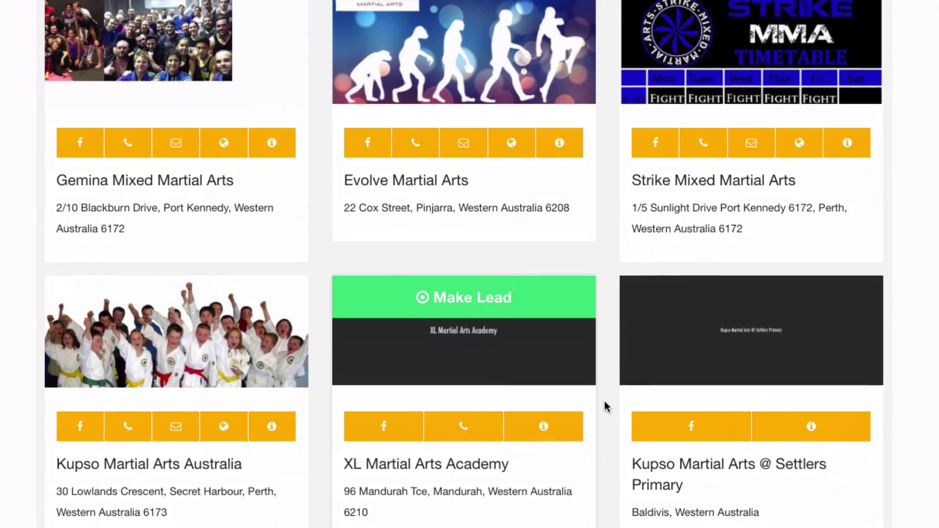
scroll(605, 406, down, 15)
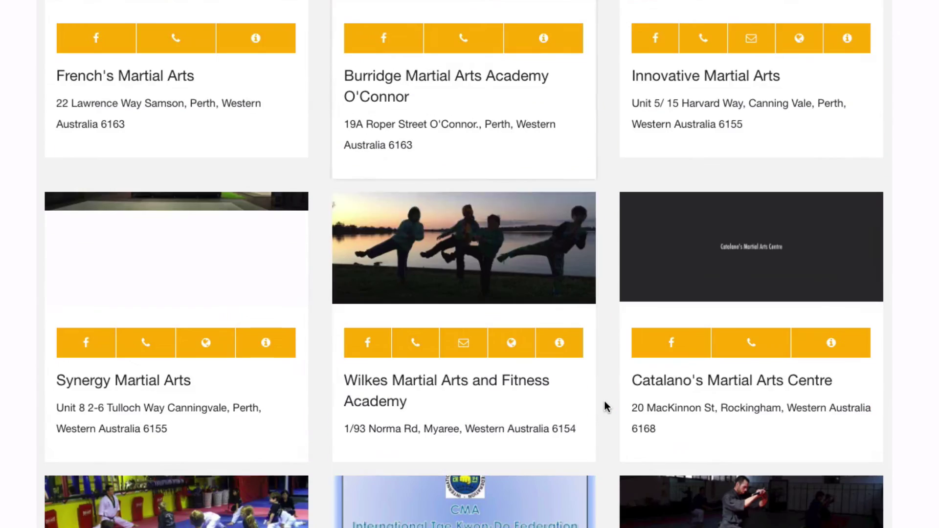
scroll(605, 406, down, 2)
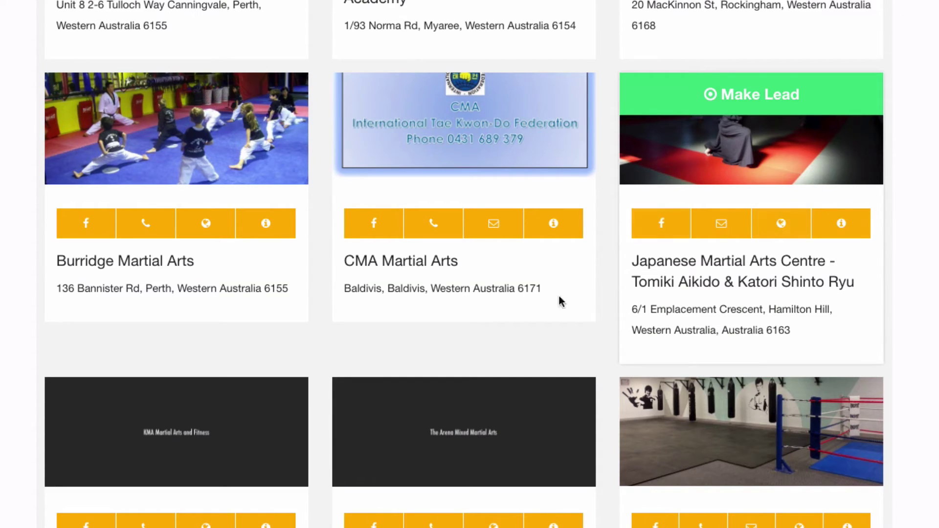
scroll(494, 325, up, 1)
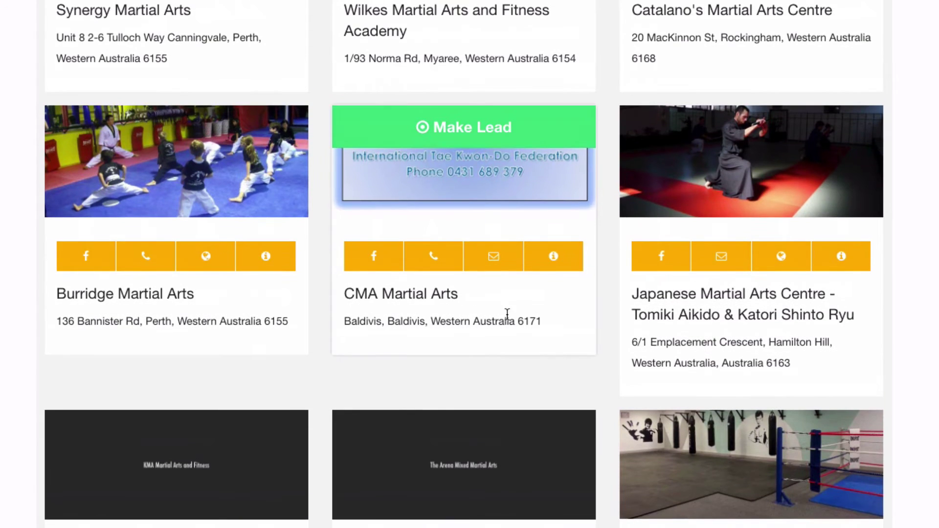
scroll(509, 321, up, 5)
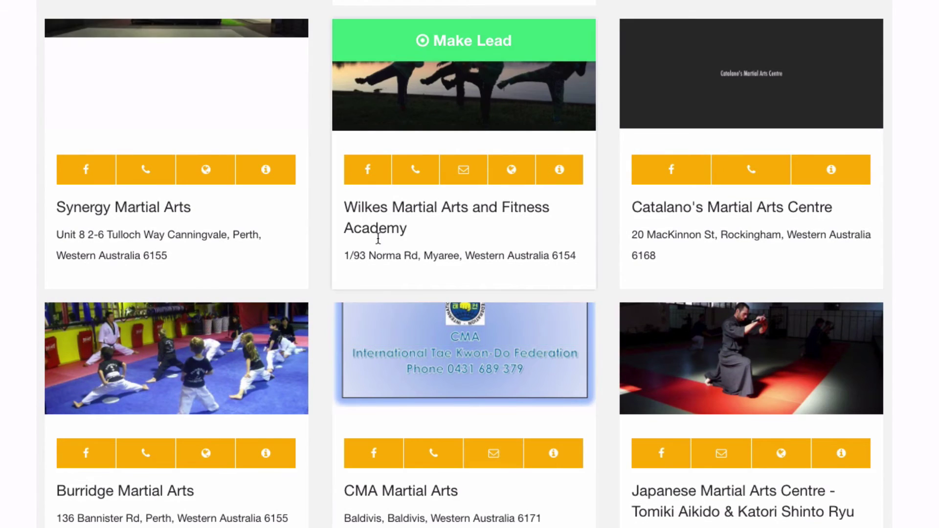
scroll(472, 286, up, 2)
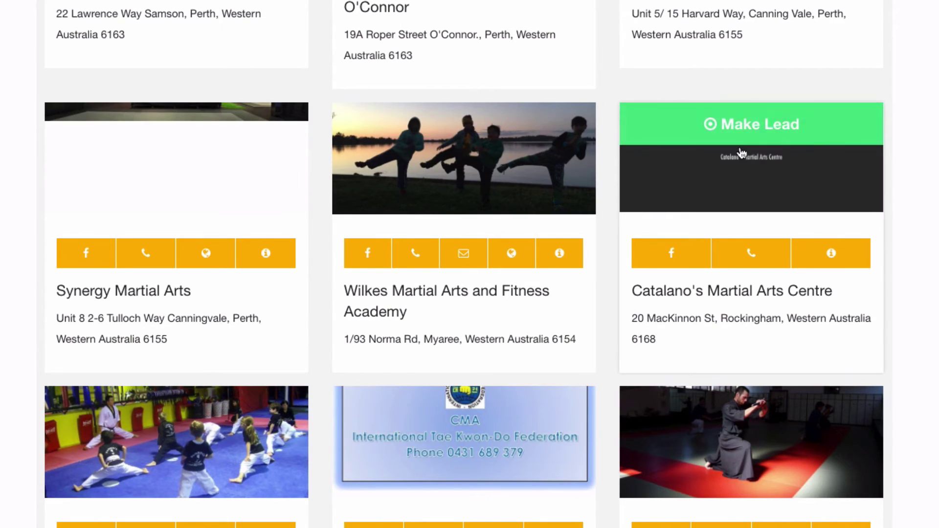
scroll(629, 214, up, 1)
scroll(630, 214, up, 20)
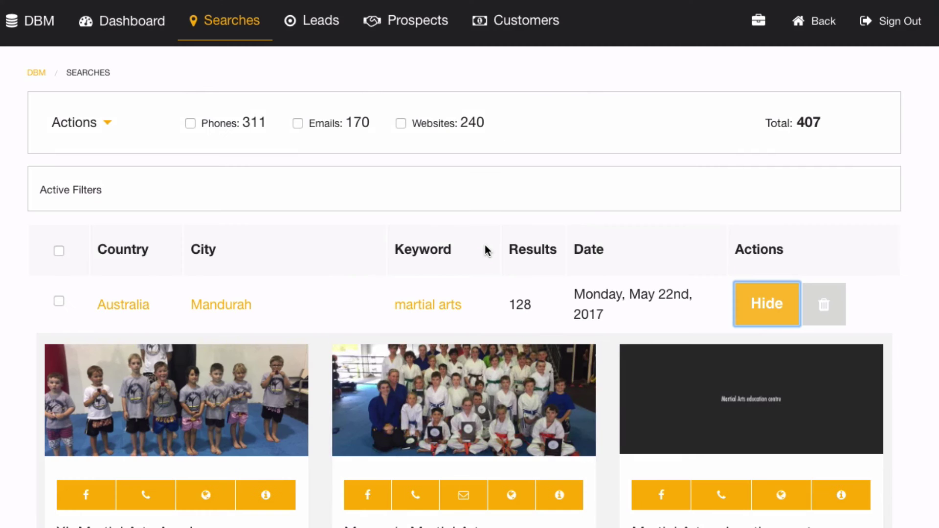
- Filter the Mandurah search to results with phones and convert those 113 results to leads
click(58, 301)
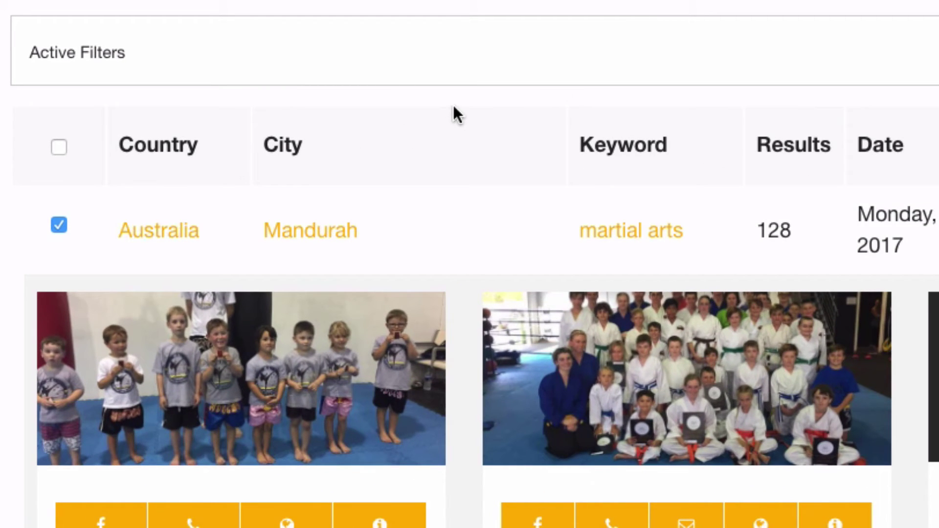
scroll(398, 90, up, 5)
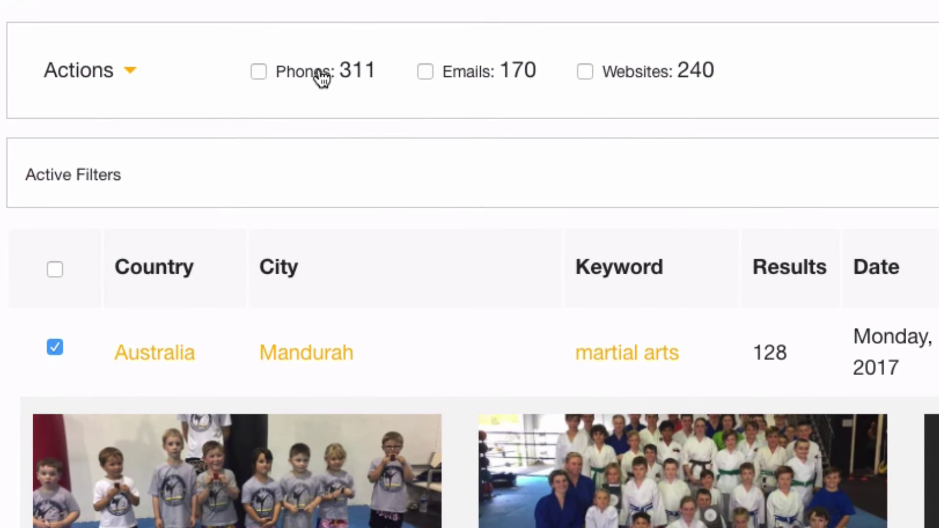
click(319, 77)
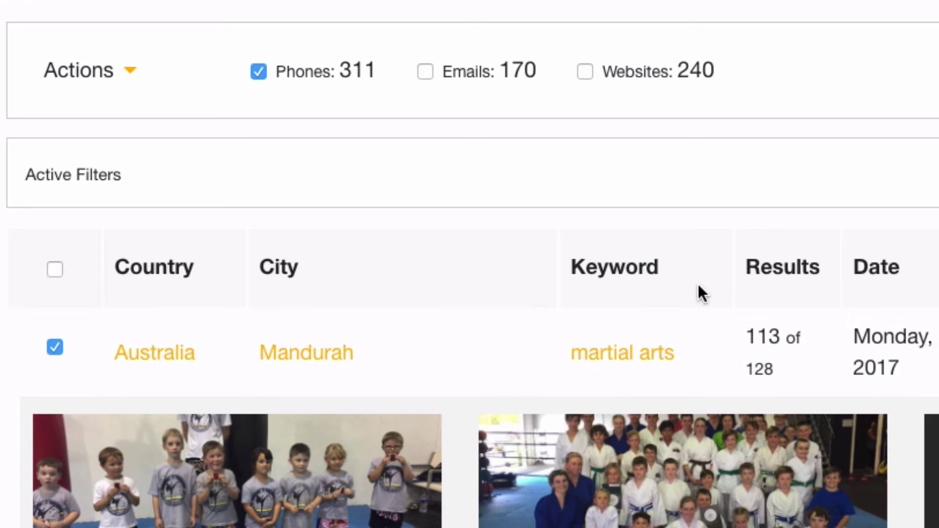
click(82, 78)
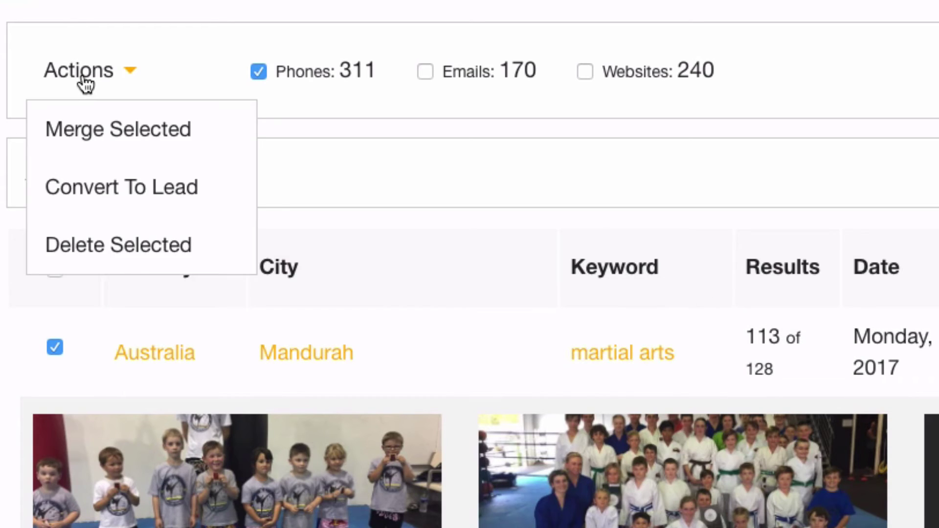
click(192, 195)
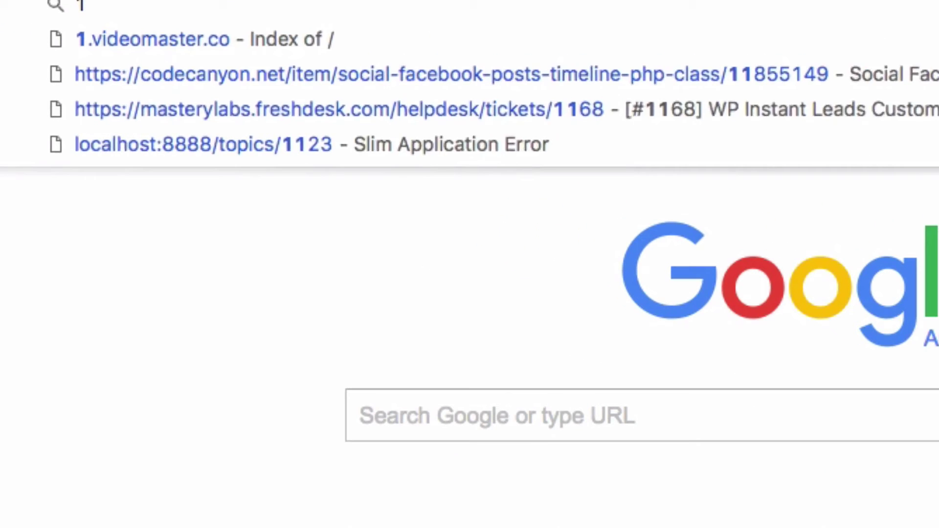
- Search Google for 113 * 11.25 to get the lead value of 1271.25
text(13)
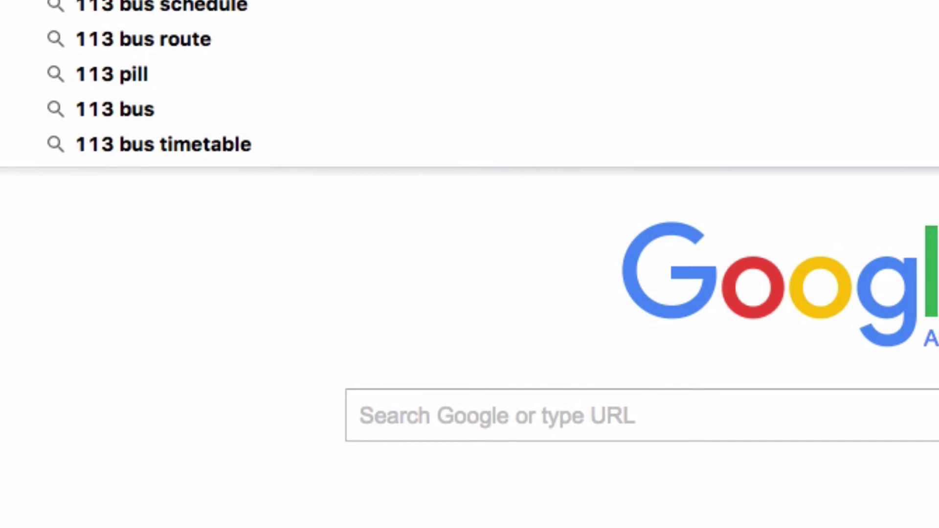
text( * 11.2)
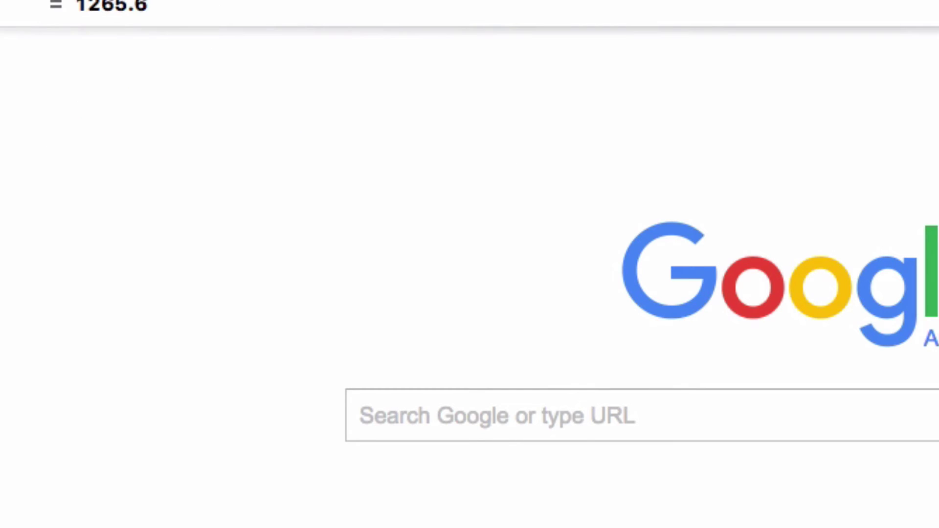
text(5)
key(Return)
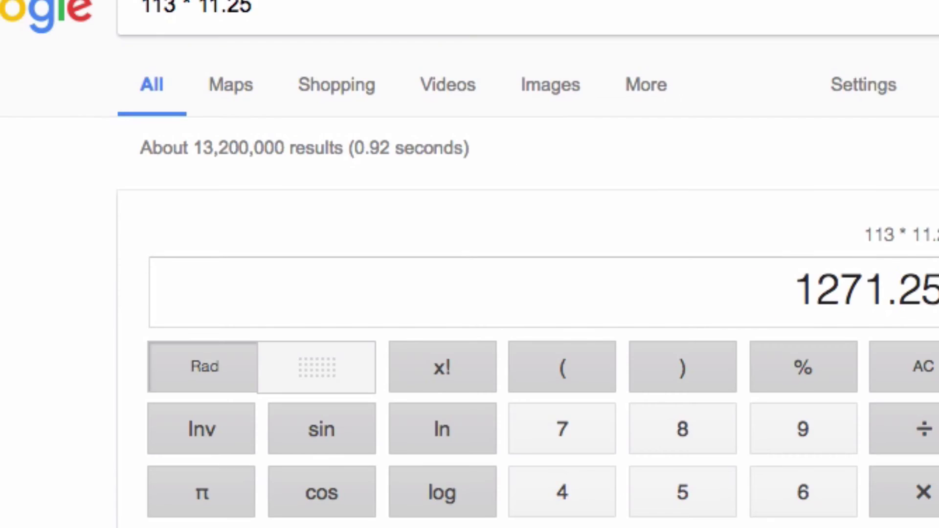